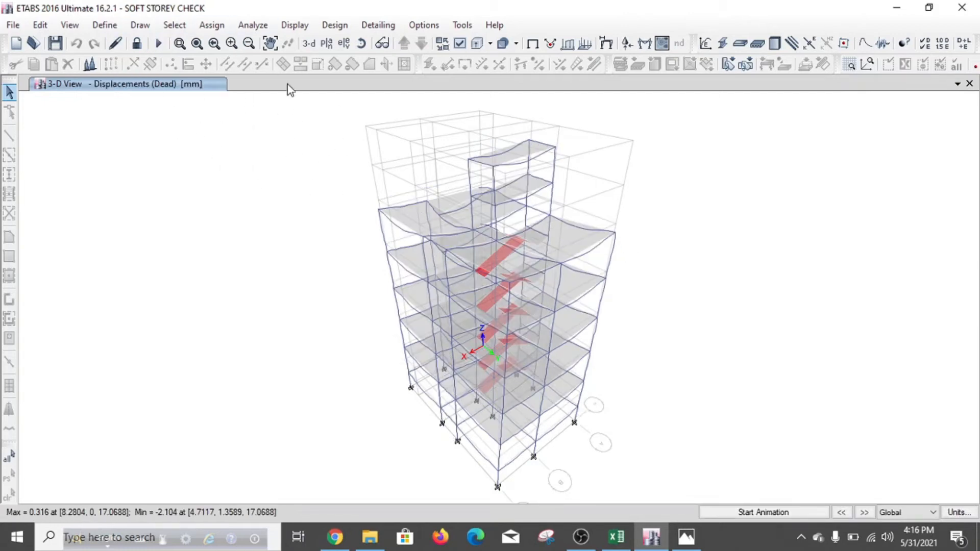
Step: Display the Story Stiffness table from the structure results of the analysis and enlarge its pane over the 3-D view
click(294, 25)
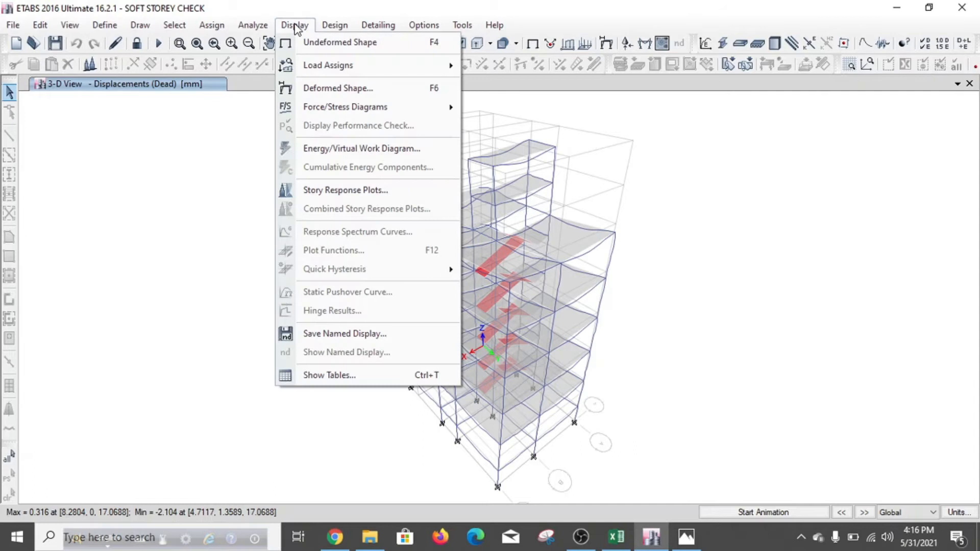
click(322, 376)
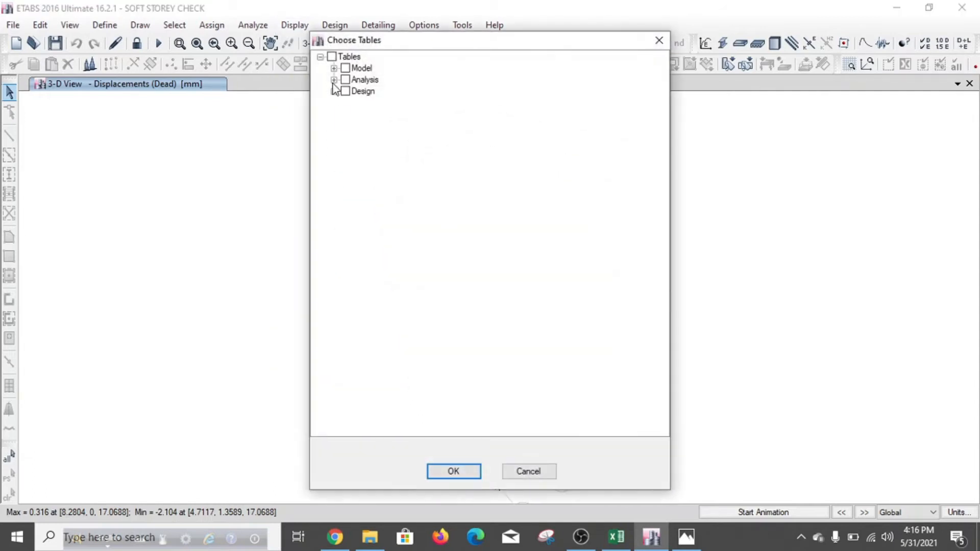
click(334, 80)
click(347, 149)
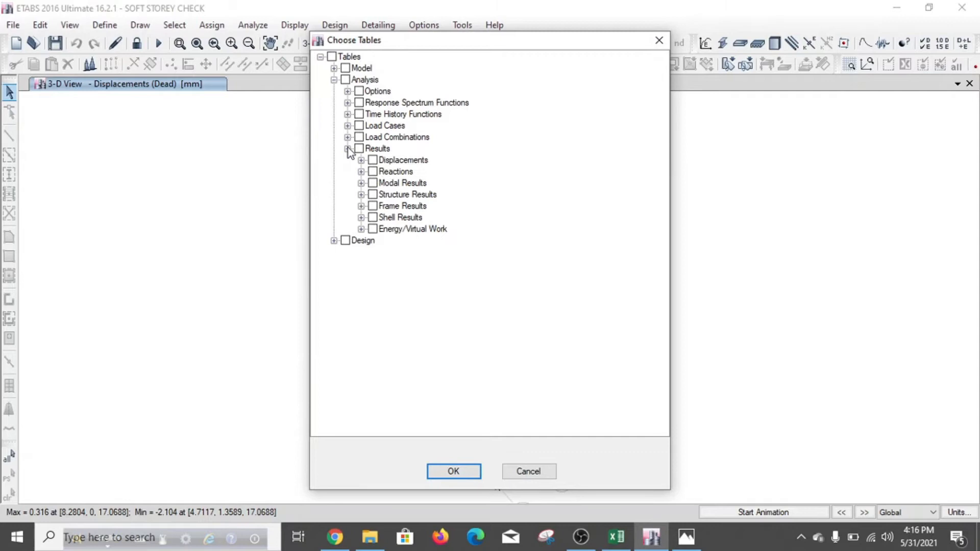
click(361, 194)
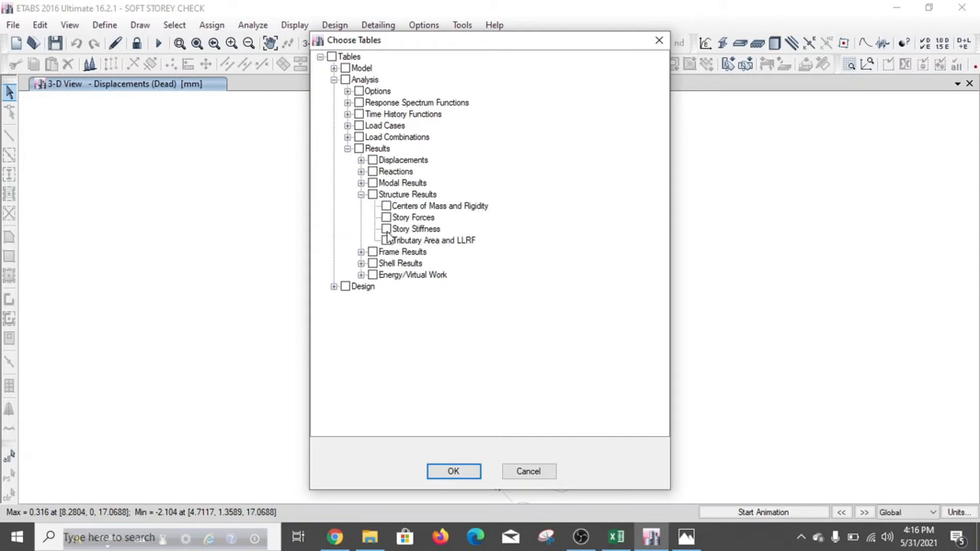
click(443, 470)
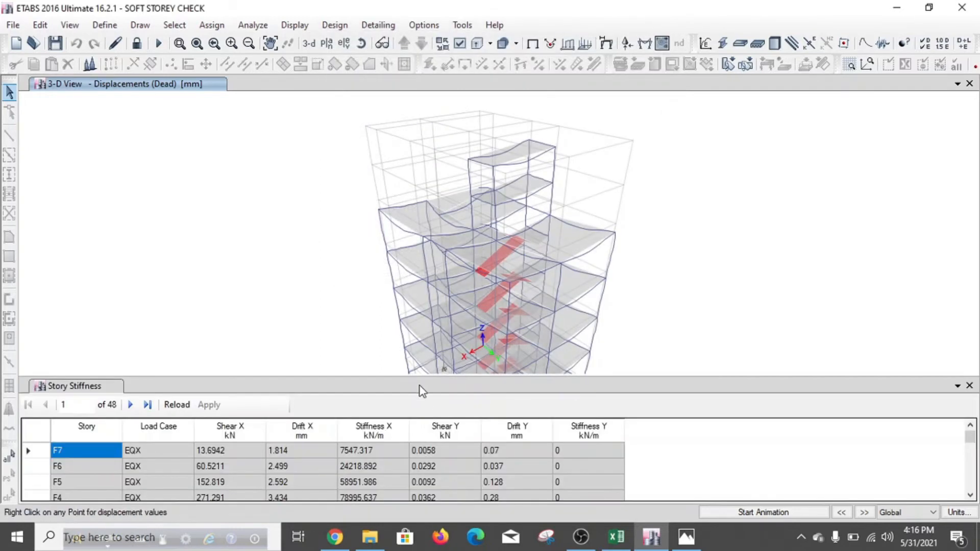
drag(422, 375, 429, 200)
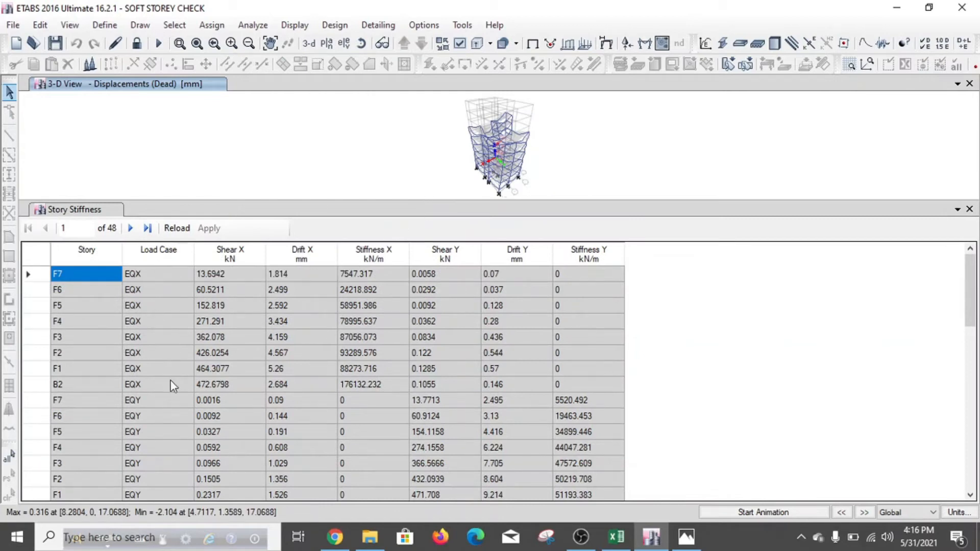
Step: Look through the Story Stiffness rows and filter the Load Case column to EQX
scroll(180, 379, down, 9)
scroll(179, 379, up, 9)
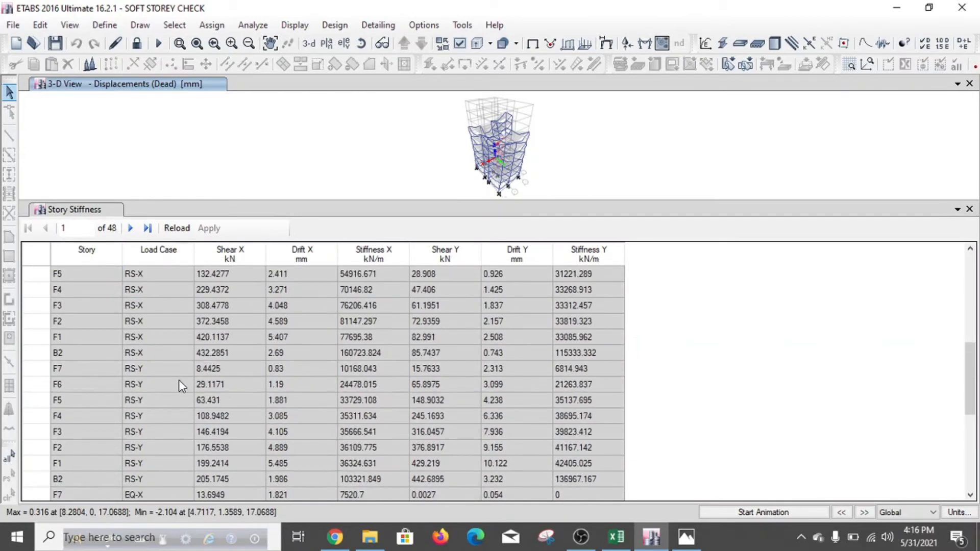
click(170, 256)
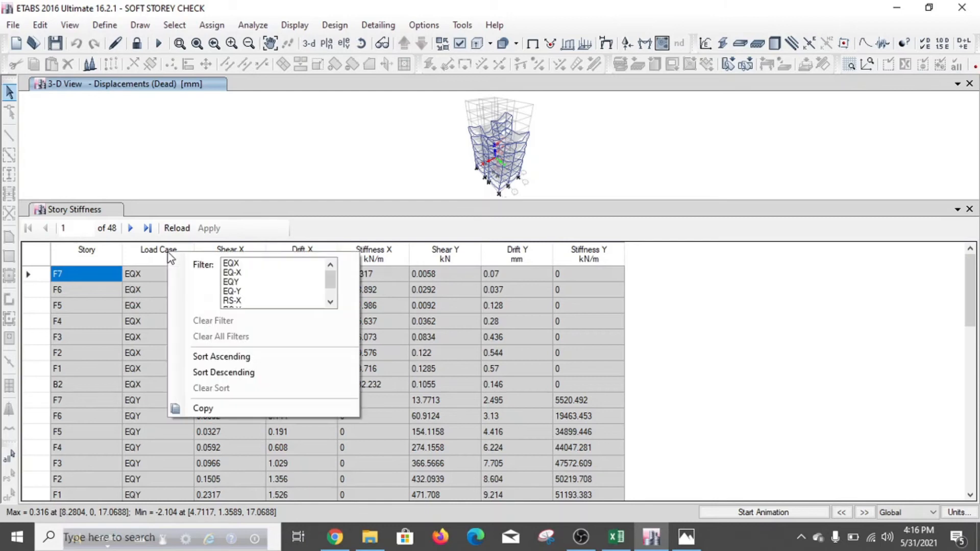
click(231, 264)
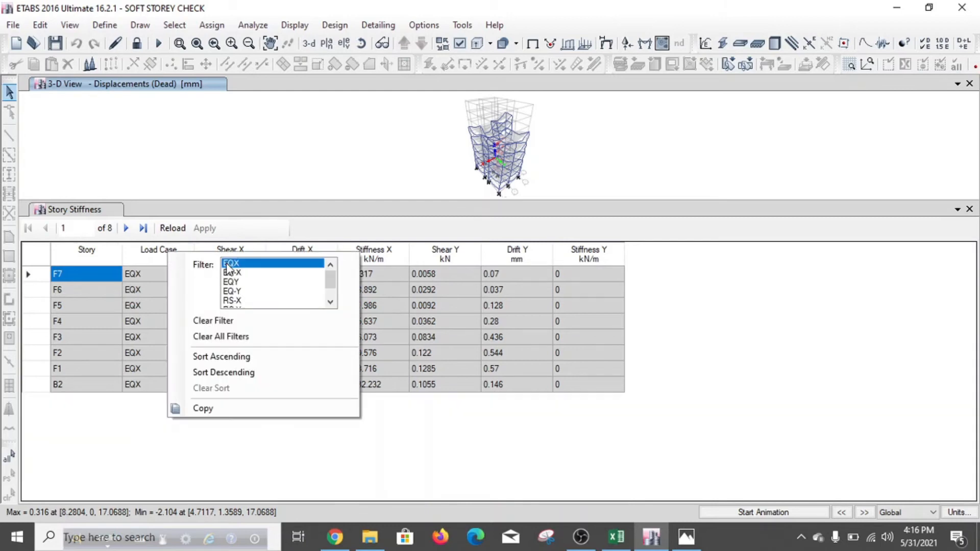
click(256, 207)
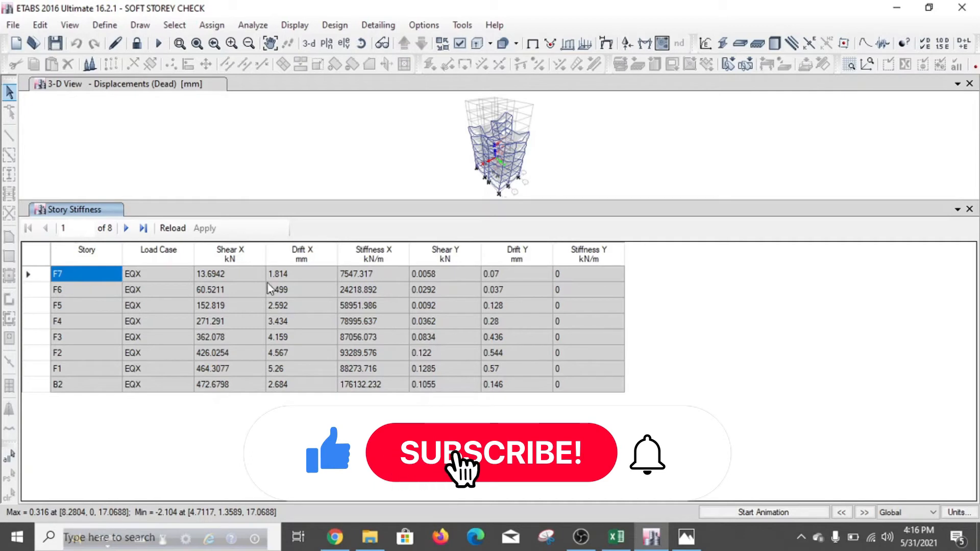
Step: Copy the story names F7 to B2 into the X-direction Story column of the Excel sheet, starting at A8 and matching destination formatting
drag(87, 274, 77, 385)
right_click(90, 271)
click(148, 319)
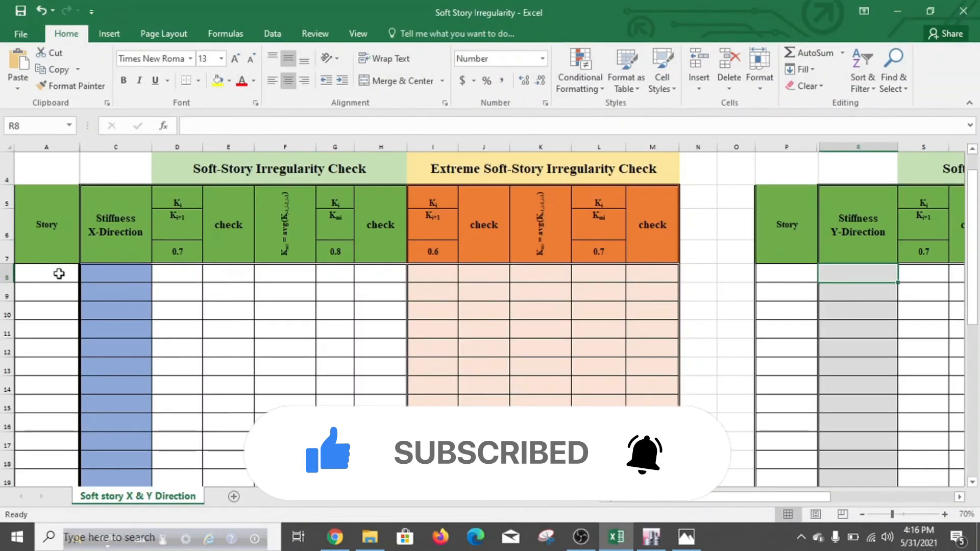
right_click(57, 276)
click(108, 277)
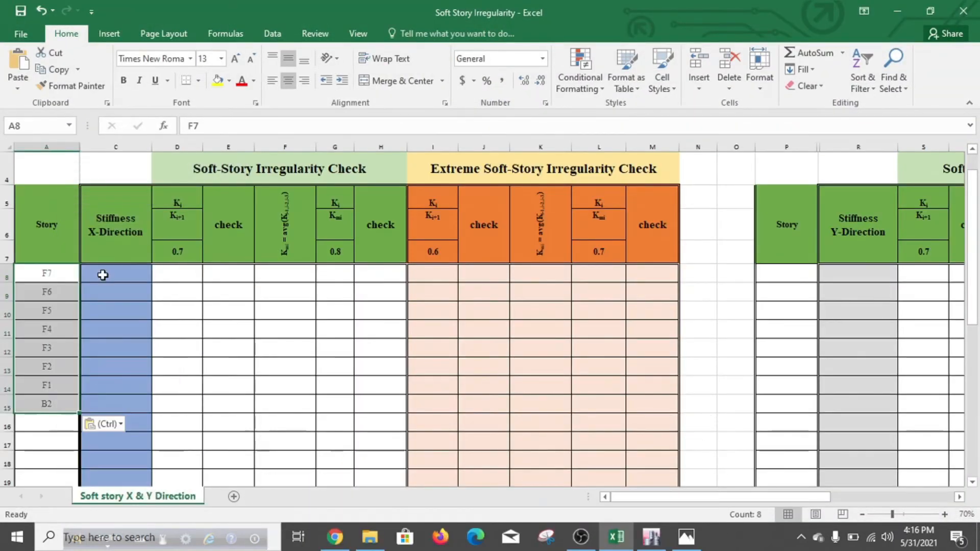
Step: Paste the same story names into the Y-direction Story column, starting at P8 and matching destination formatting
click(767, 278)
right_click(766, 276)
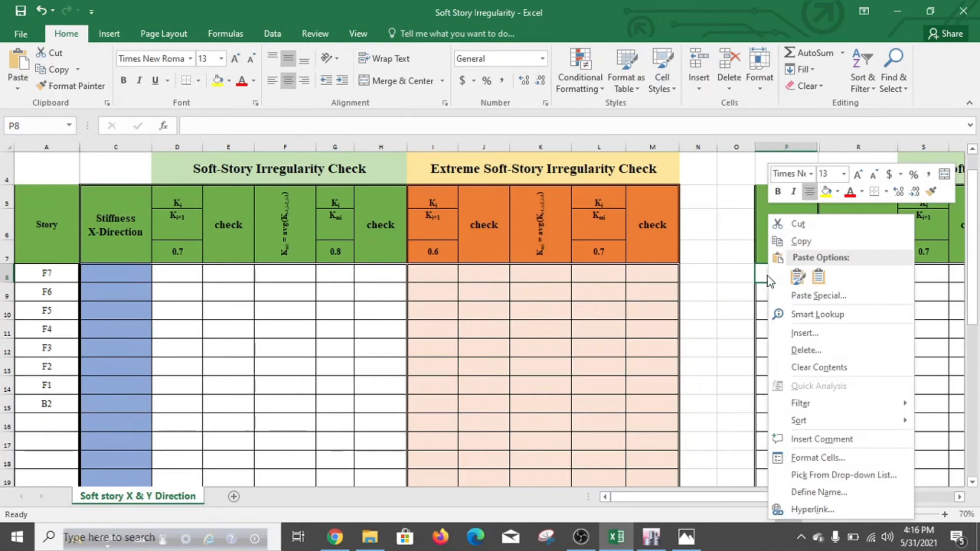
click(817, 276)
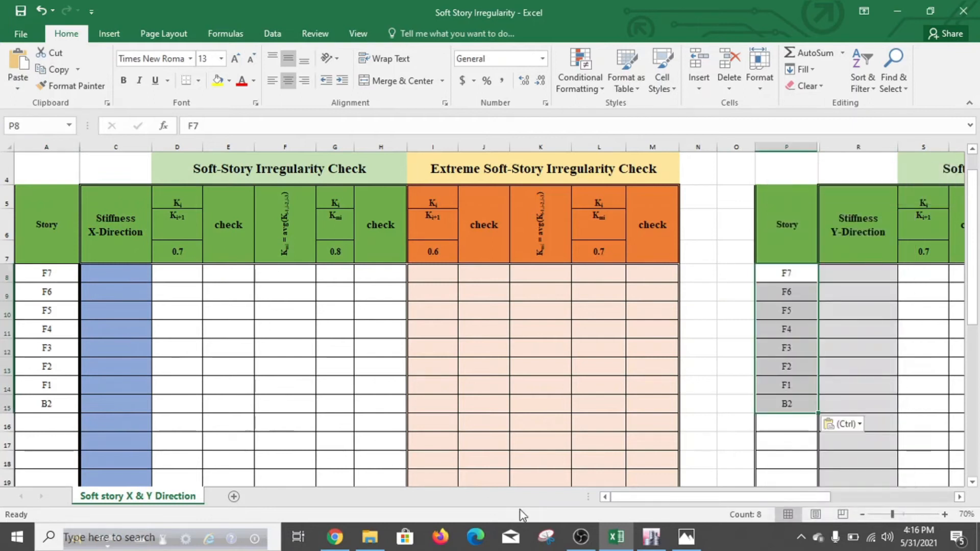
Step: Copy the EQX Stiffness X values for all eight stories from ETABS into the Excel Stiffness X-Direction column, starting at C8
click(125, 276)
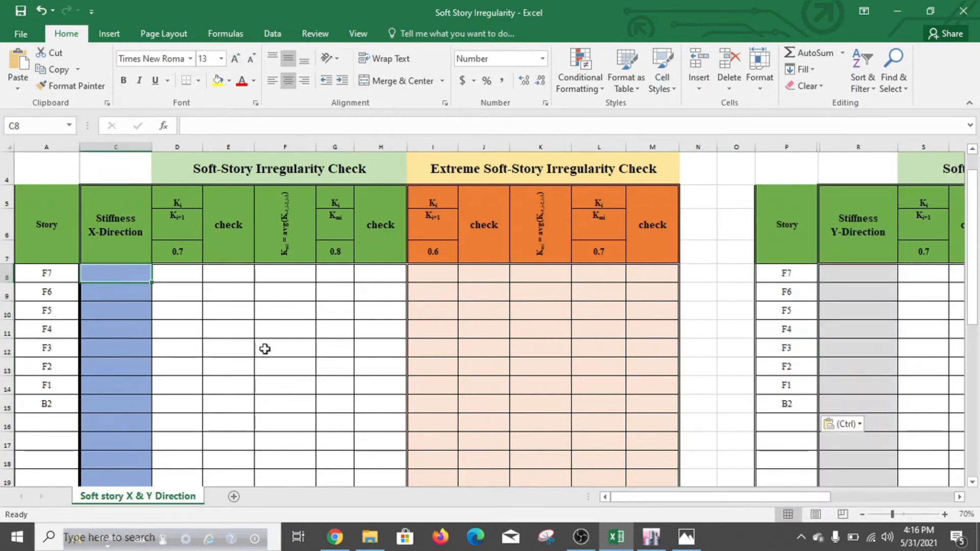
click(651, 537)
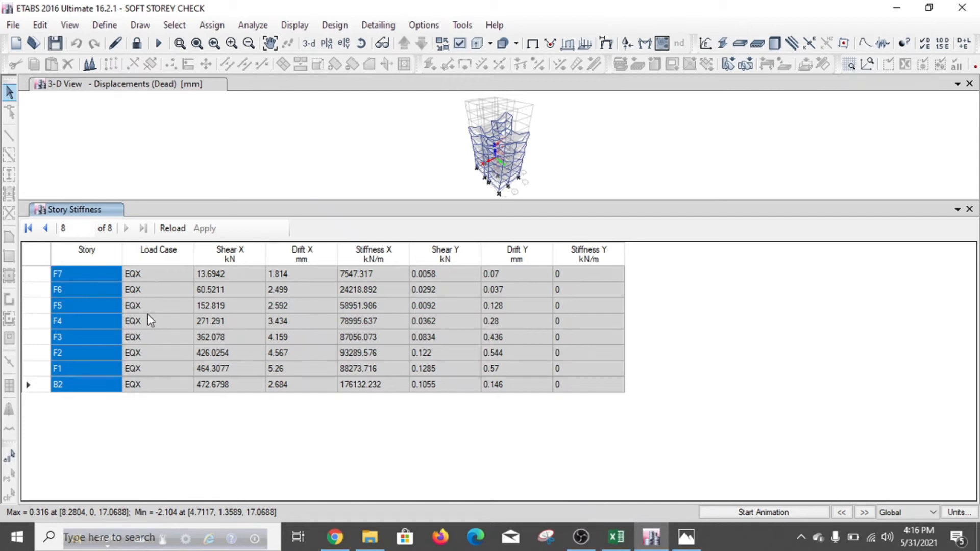
drag(377, 278, 386, 385)
right_click(365, 271)
click(403, 302)
click(615, 536)
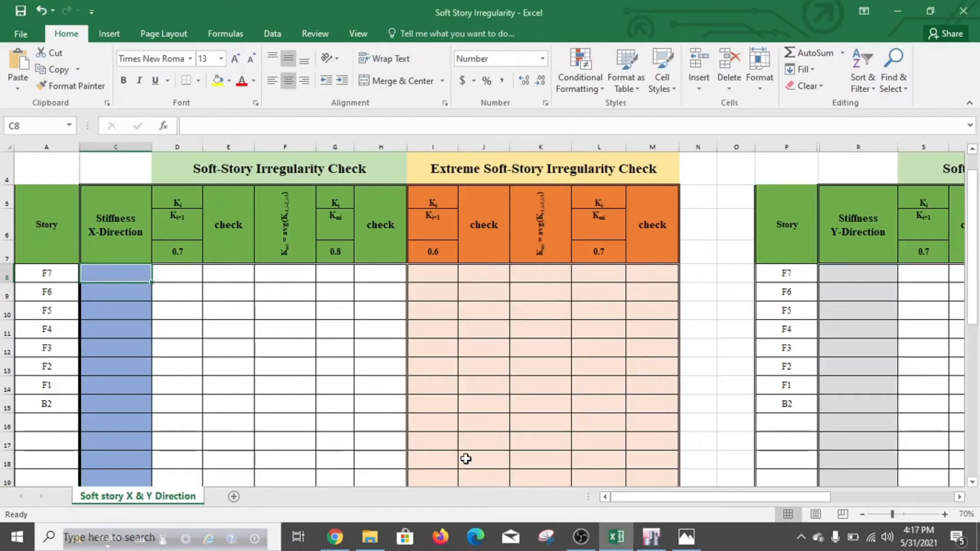
right_click(123, 273)
click(172, 277)
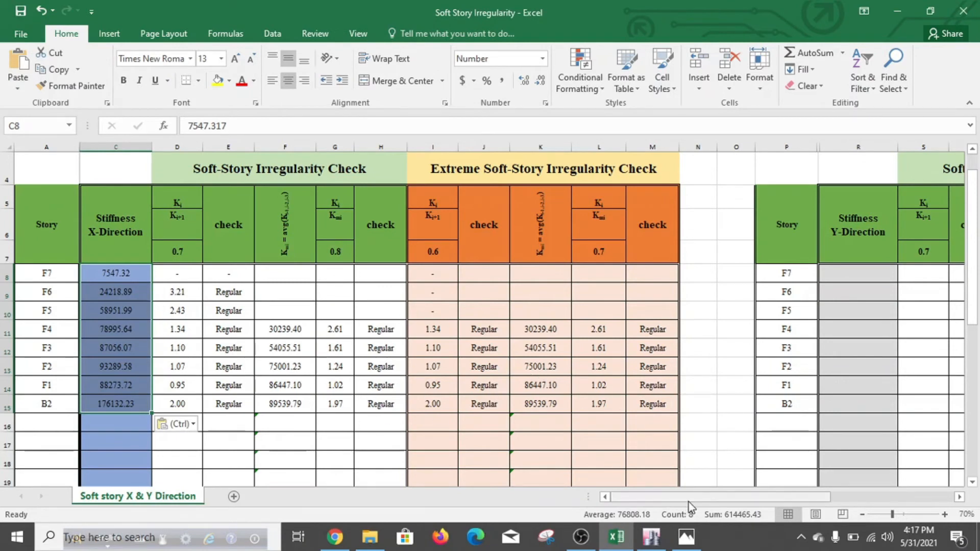
Step: Switch to ETABS and filter the Load Case column of the Story Stiffness table to EQY
drag(688, 500, 813, 485)
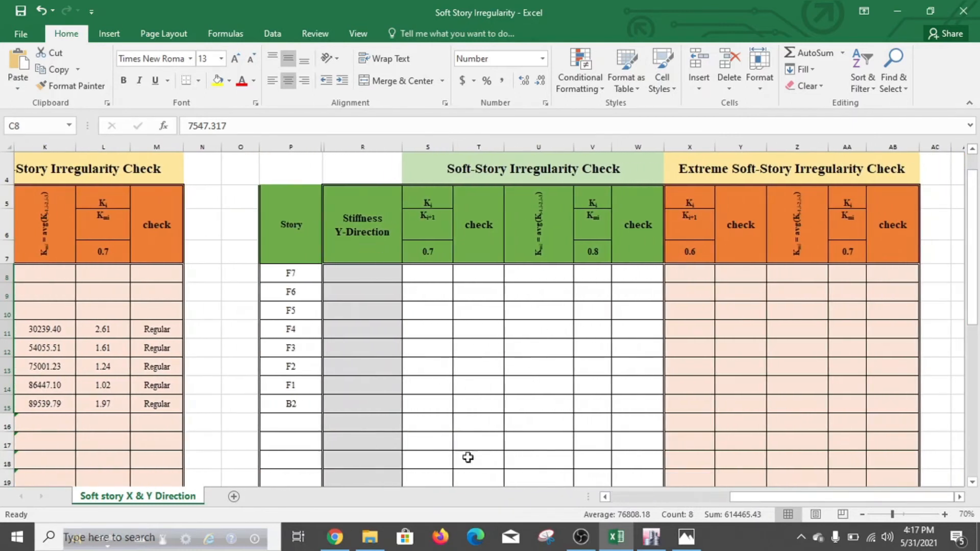
click(651, 537)
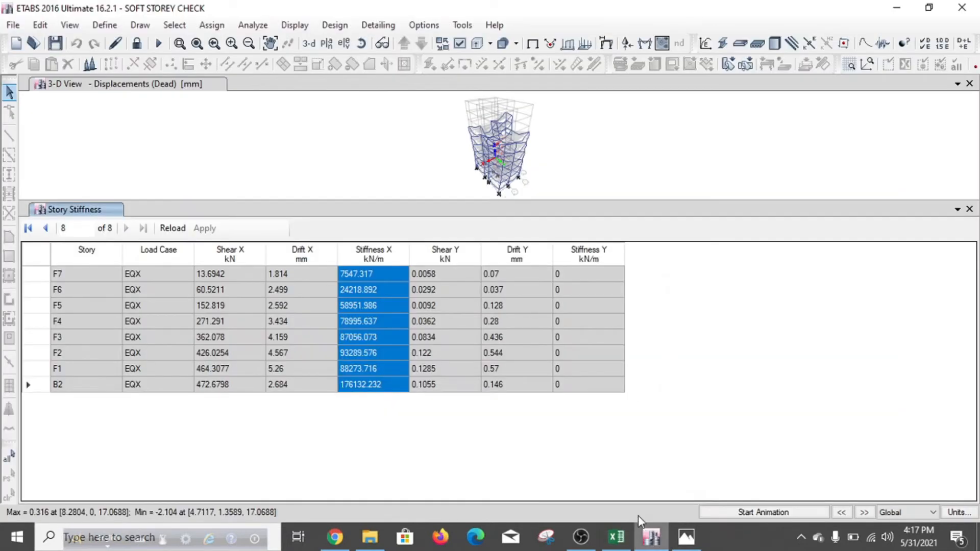
right_click(149, 253)
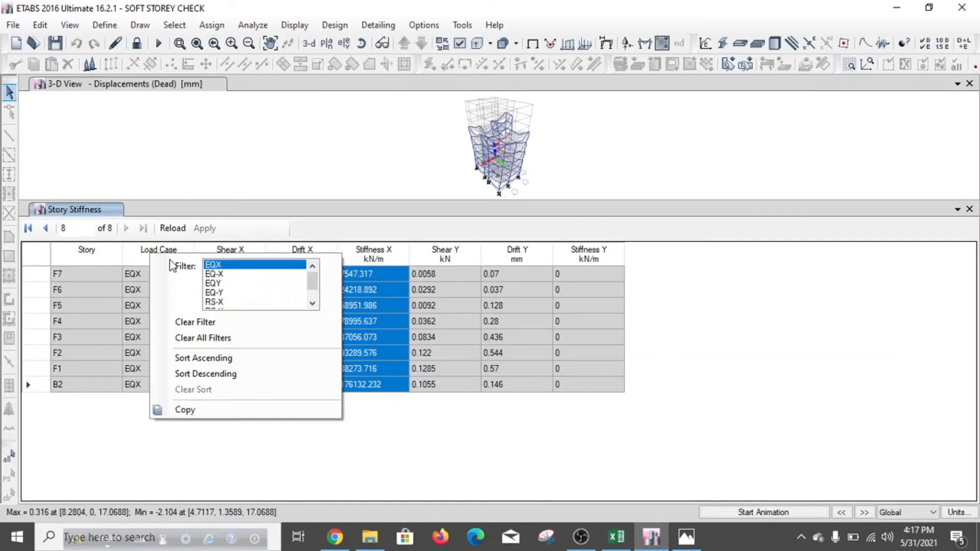
click(214, 283)
click(255, 218)
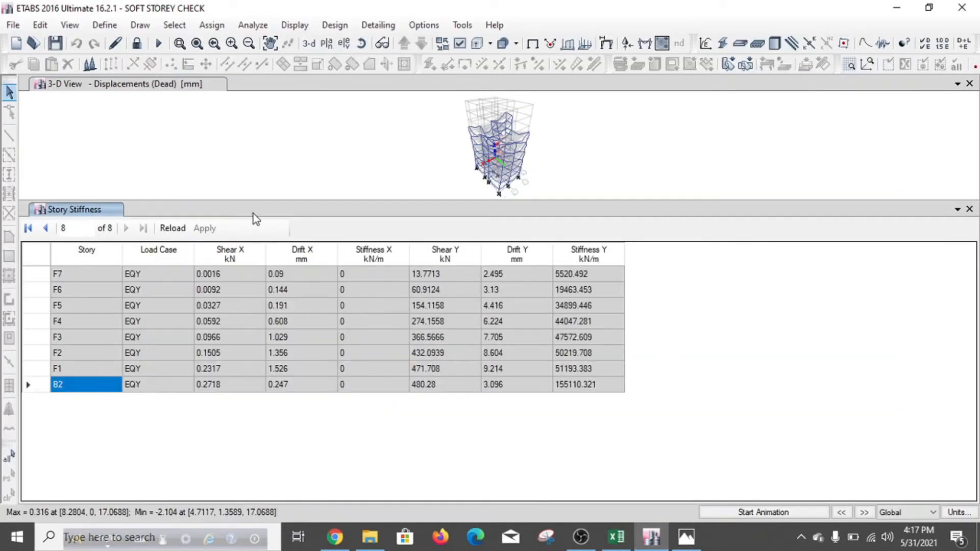
Step: Copy the EQY Stiffness Y values for all stories into the Excel Stiffness Y-Direction column, starting at R8 and matching destination formatting
drag(576, 275, 576, 394)
right_click(565, 273)
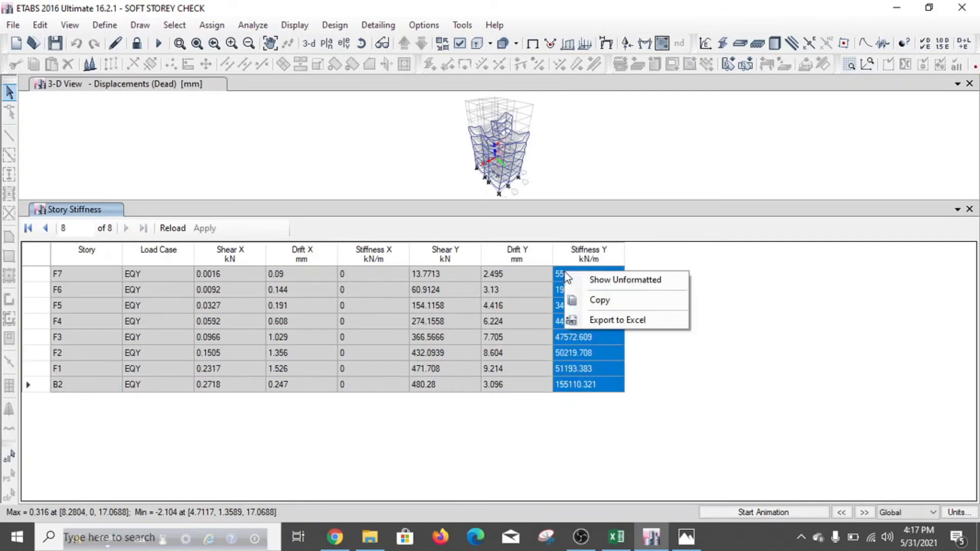
click(592, 299)
click(618, 537)
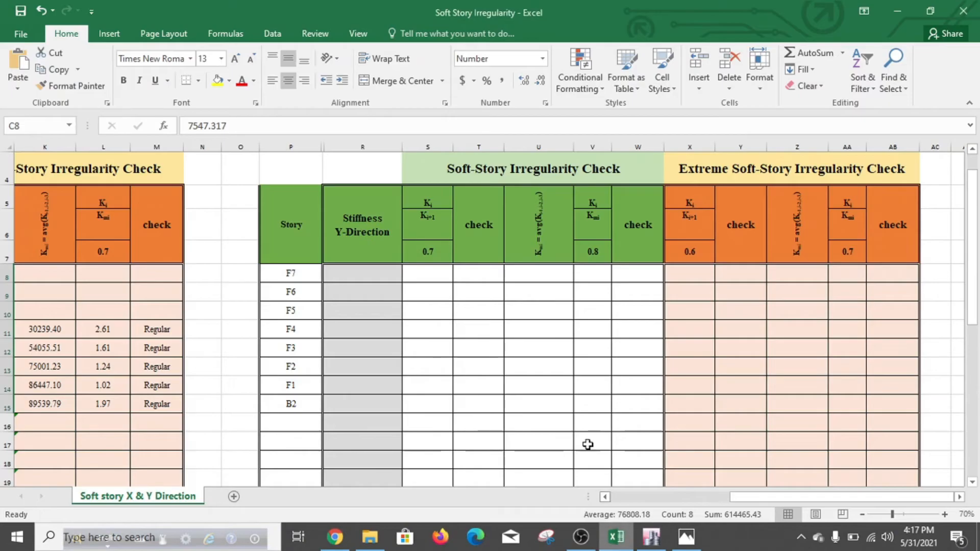
click(361, 274)
right_click(361, 274)
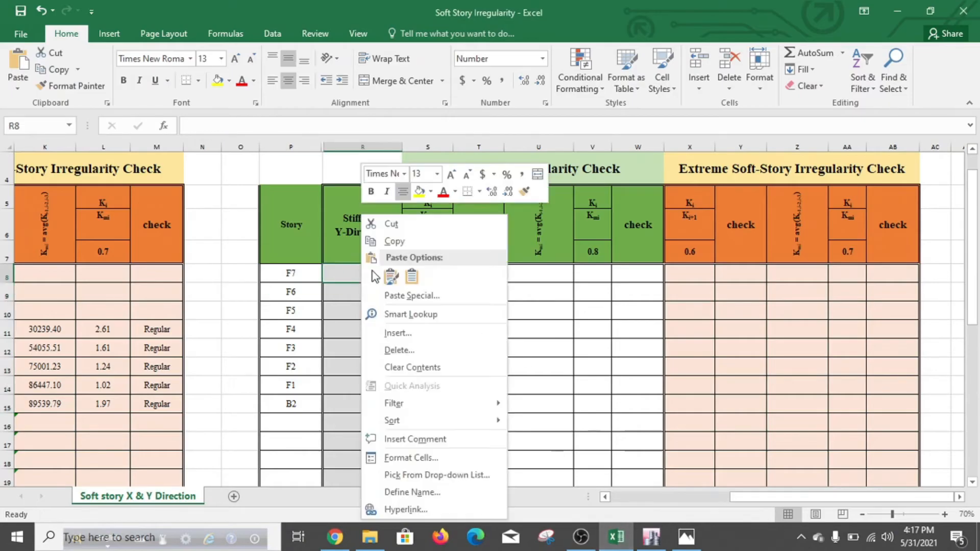
click(411, 276)
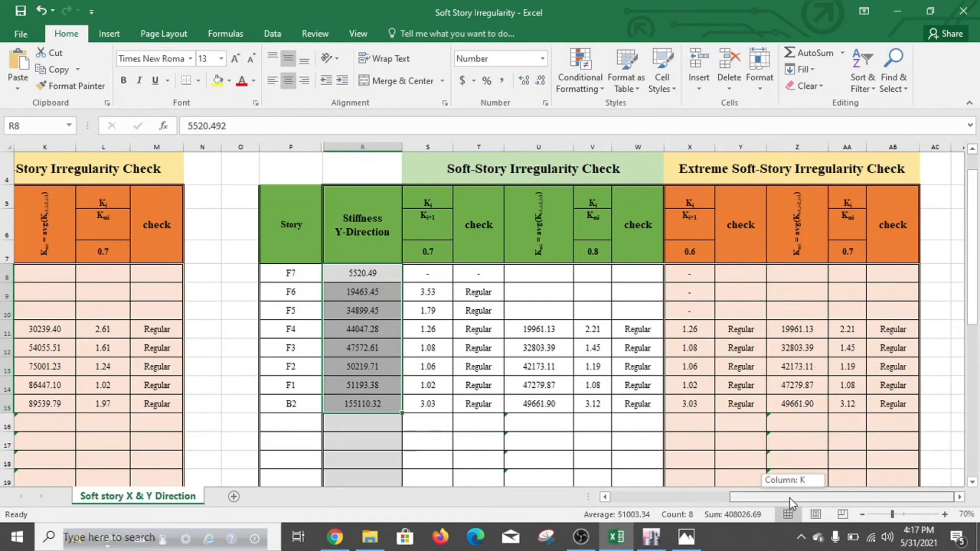
Step: Return to the Story Stiffness table in ETABS and change the Load Case filter to EQ-X
drag(790, 498, 671, 497)
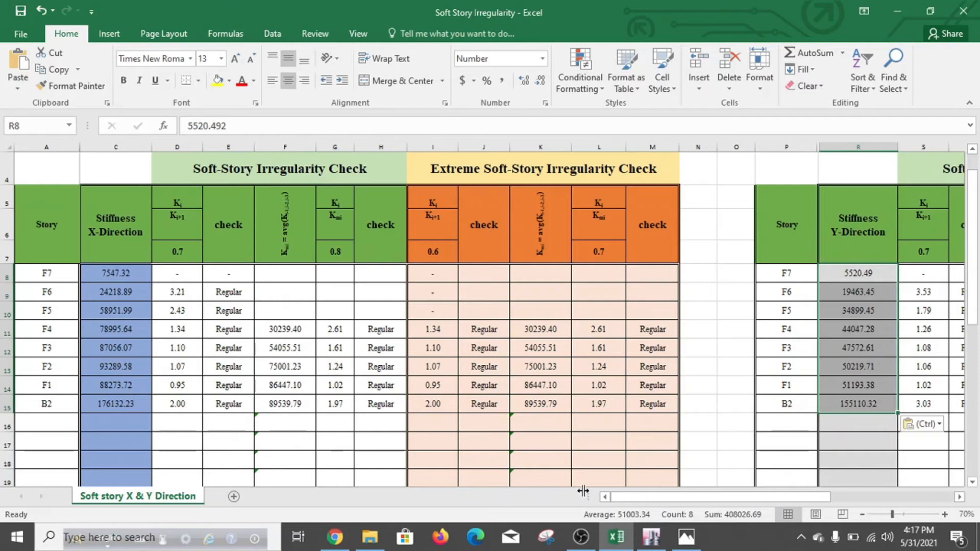
click(652, 537)
click(172, 262)
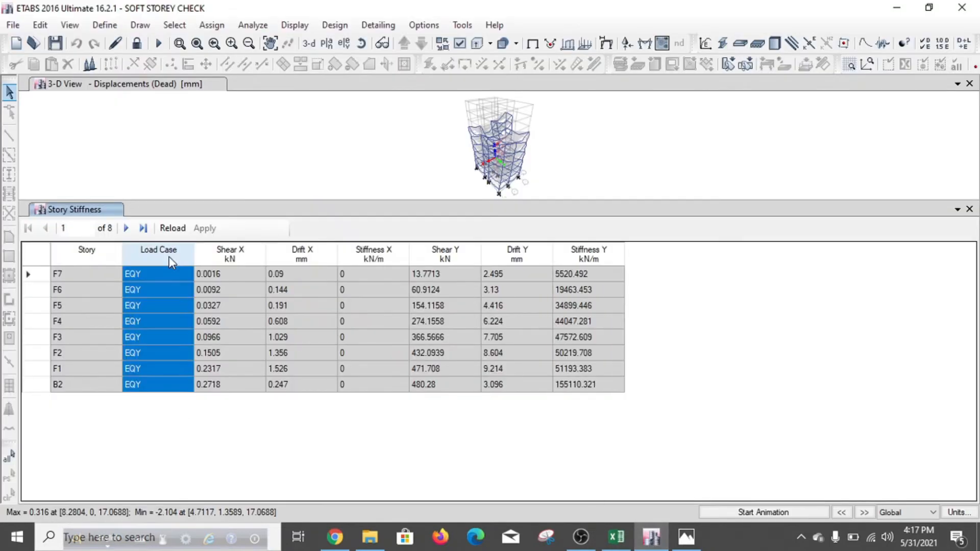
right_click(172, 261)
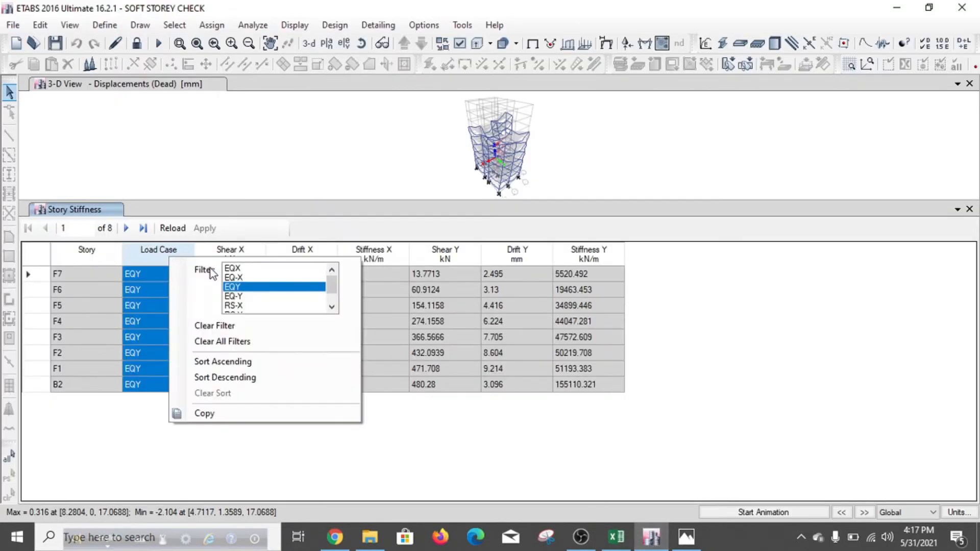
click(241, 277)
click(238, 220)
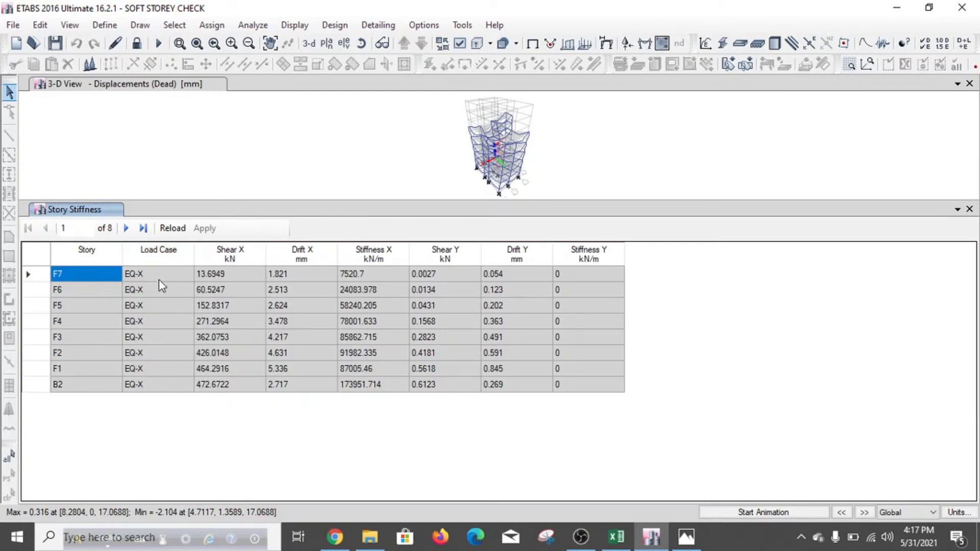
Step: Replace the Excel Stiffness X-Direction values from C8 down with the copied EQ-X Stiffness X values, matching destination formatting
drag(375, 273, 374, 383)
right_click(350, 276)
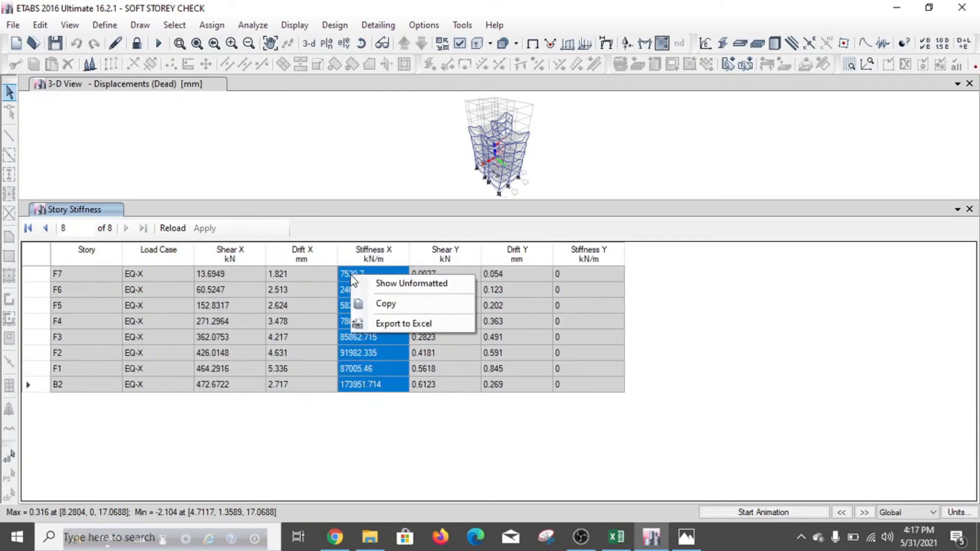
click(391, 310)
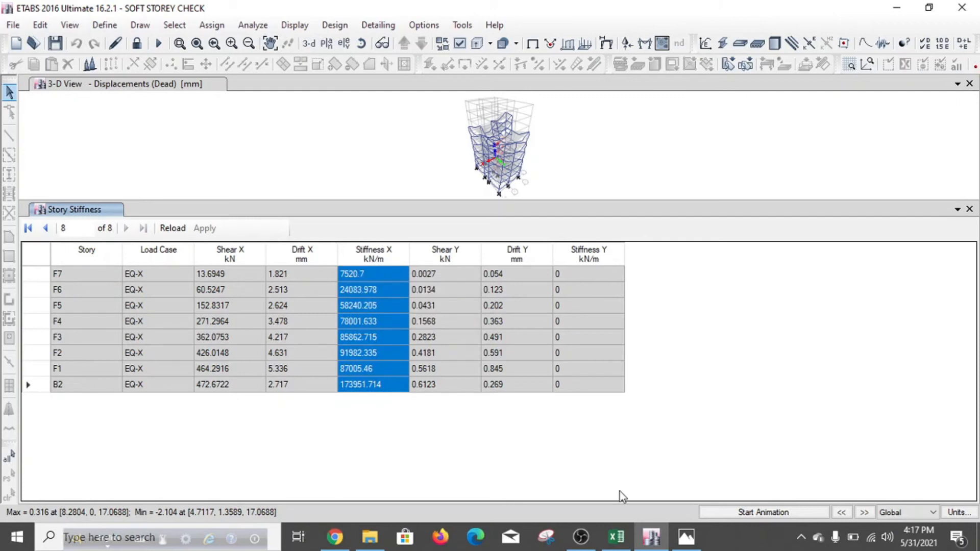
click(617, 539)
click(119, 276)
right_click(119, 276)
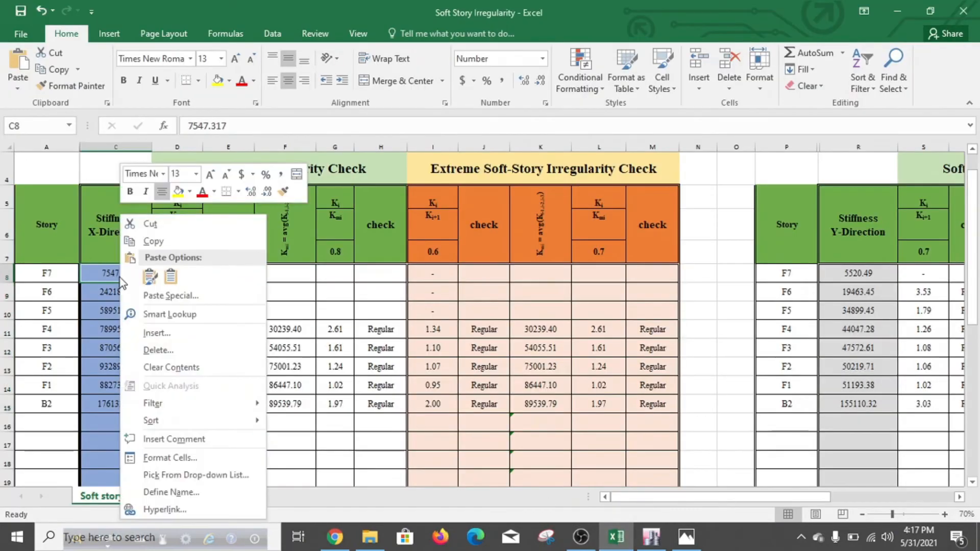
click(171, 276)
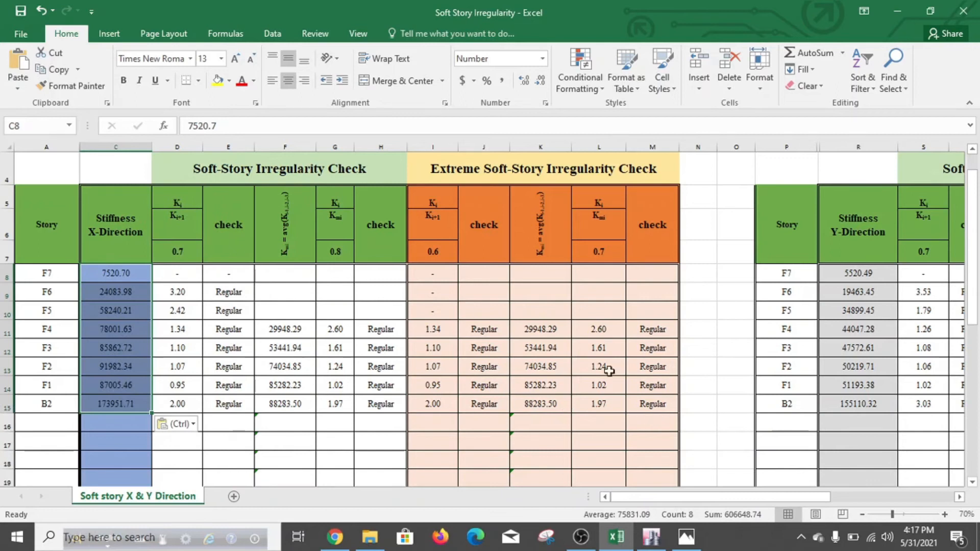
drag(771, 496, 892, 498)
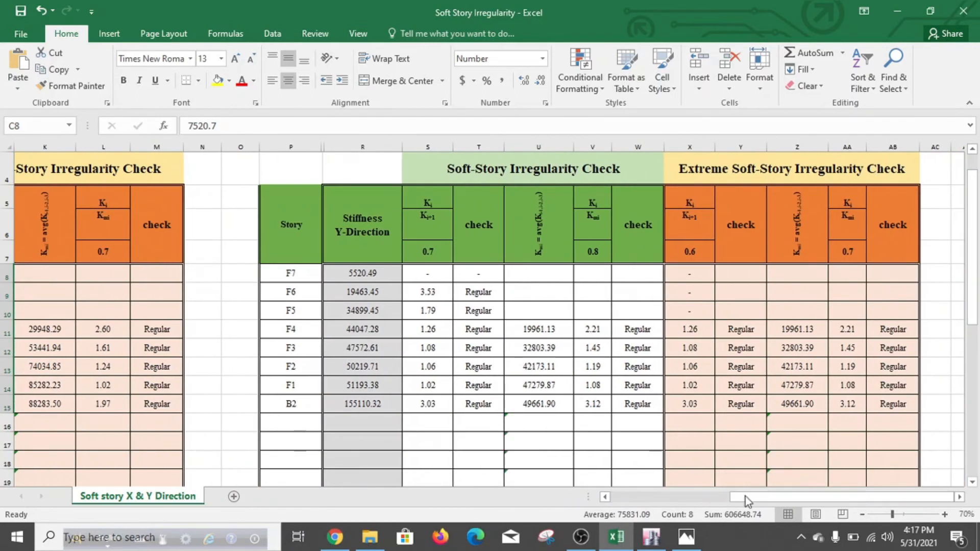
Step: Switch to ETABS and change the Load Case filter of the Story Stiffness table to EQ-Y
click(653, 538)
click(146, 255)
right_click(147, 254)
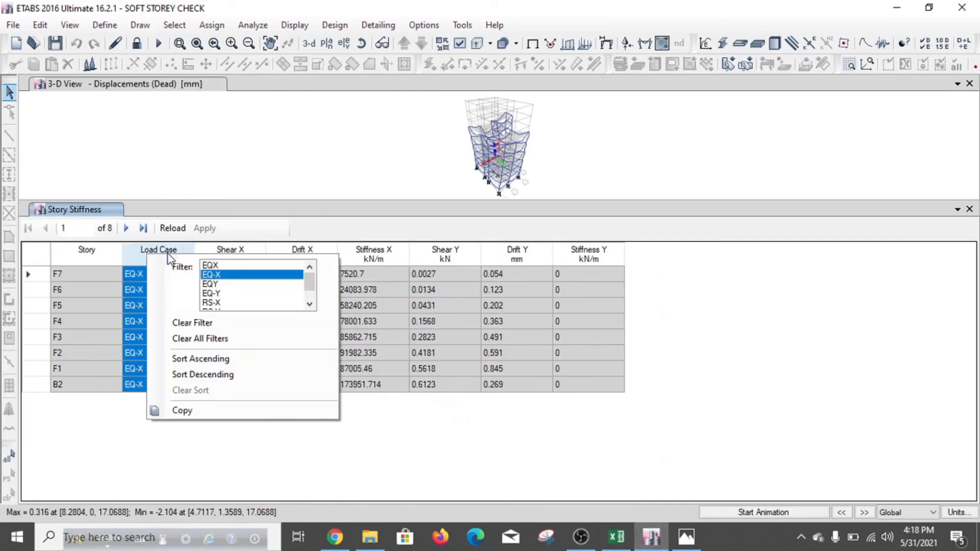
click(210, 293)
click(218, 219)
Step: Copy the EQ-Y Stiffness Y values for all stories over the Excel Stiffness Y-Direction values from R8 down, matching destination formatting
drag(566, 276, 593, 364)
right_click(572, 270)
click(608, 299)
click(616, 536)
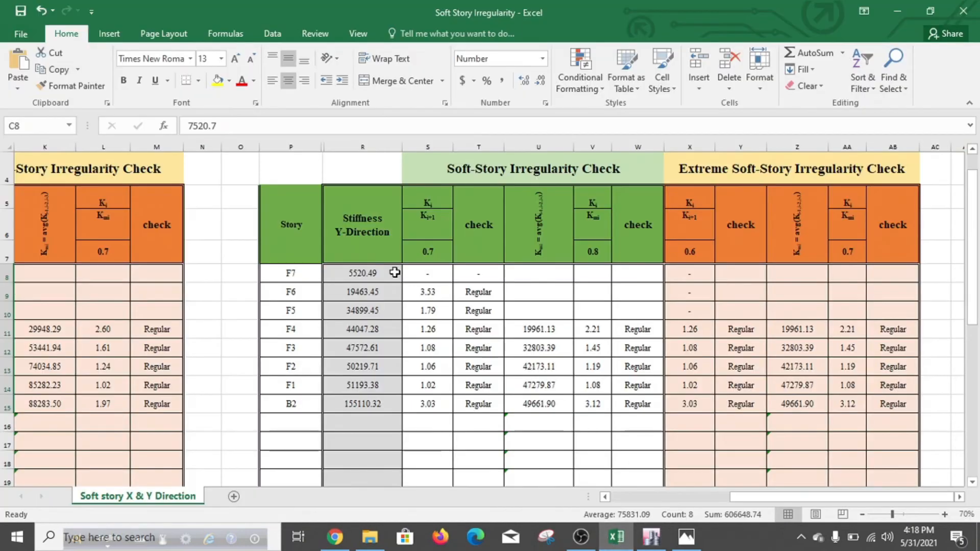
click(376, 275)
right_click(377, 283)
click(421, 278)
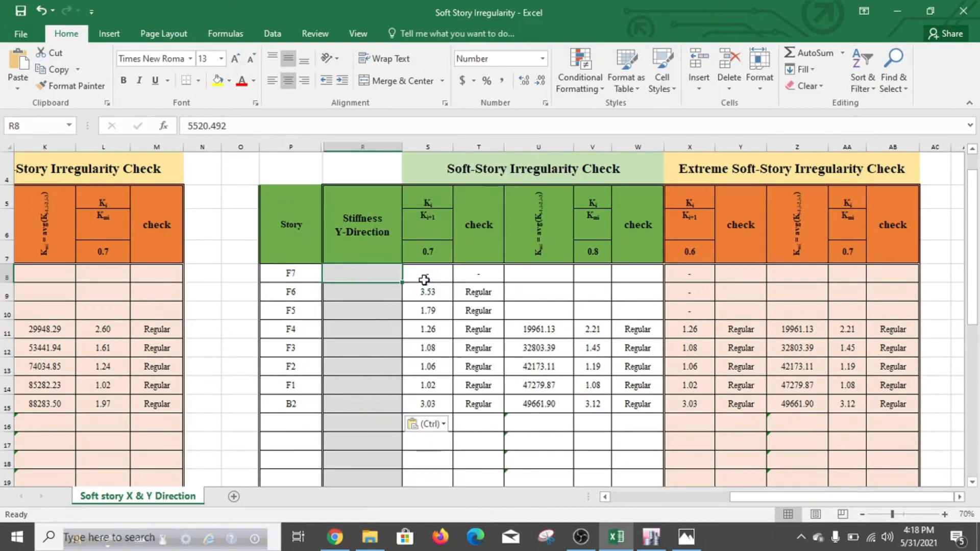
Step: Overwrite story F3's X-direction Ki/Ki+1 ratio in D12 with 0.5 to test the soft-story checks
drag(751, 497, 610, 503)
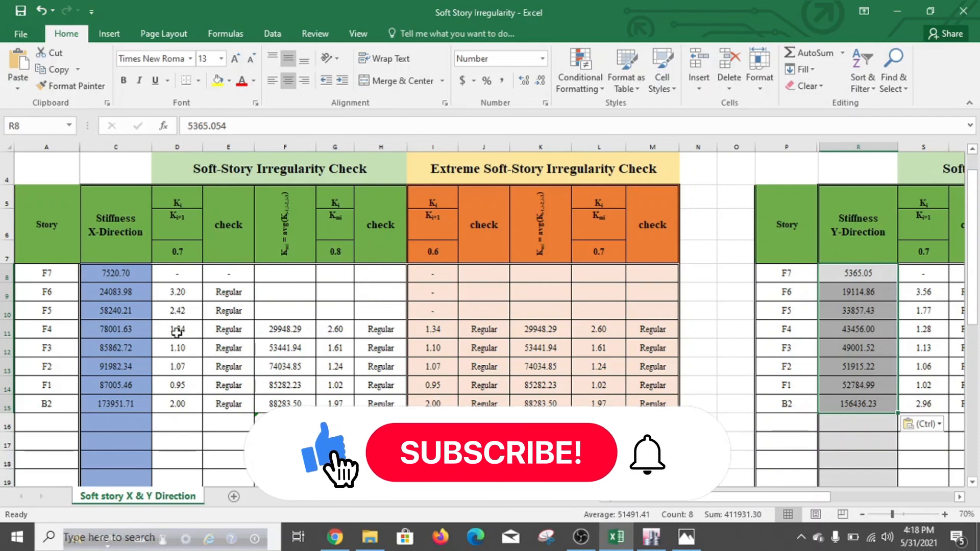
click(176, 348)
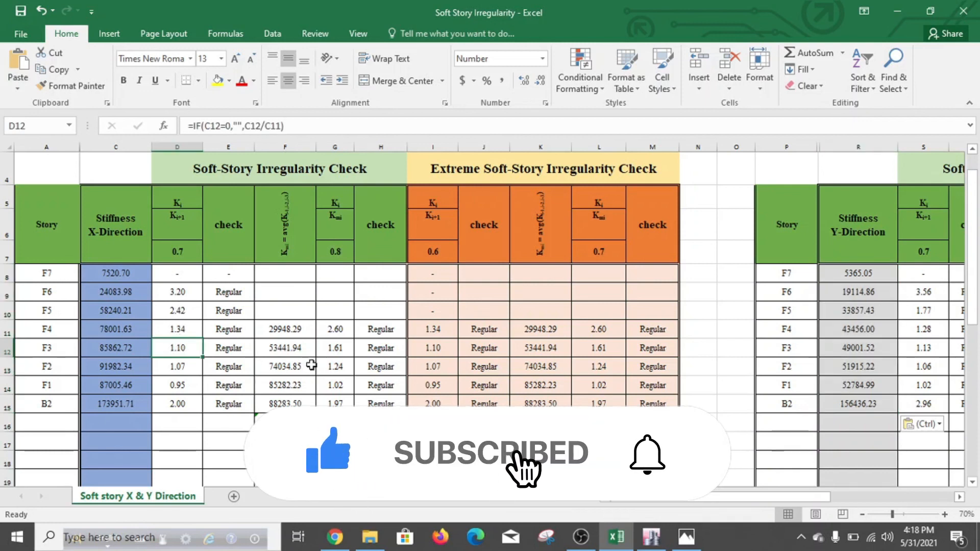
text(.5)
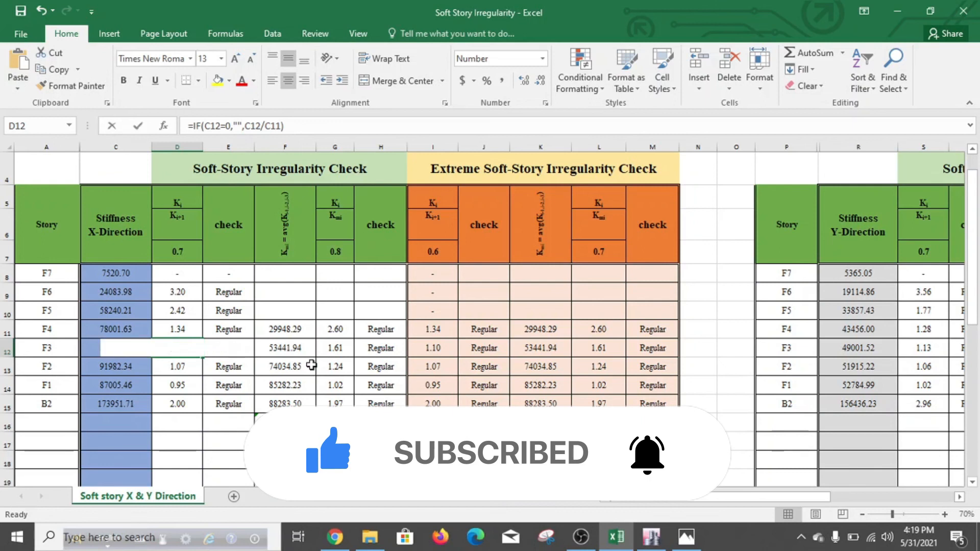
click(286, 460)
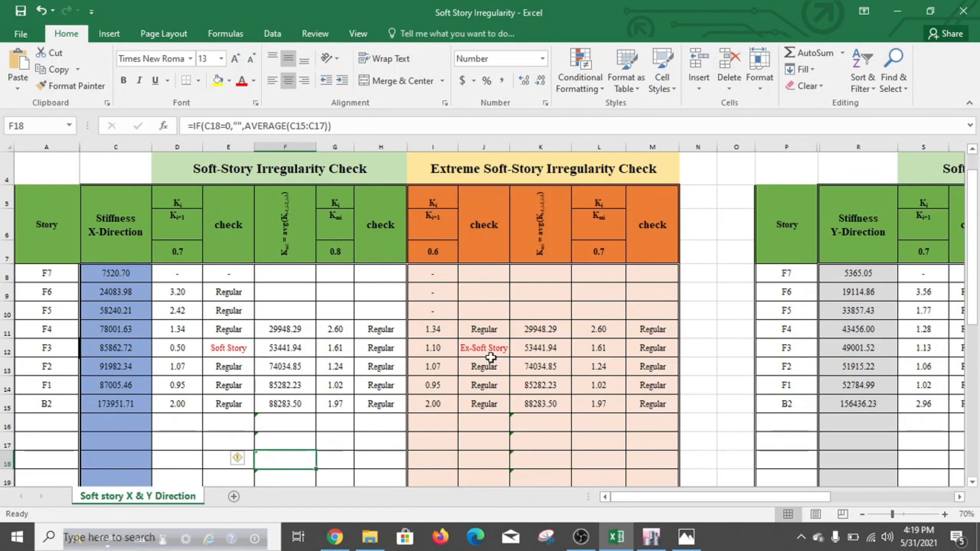
Step: Change the test ratio for story F3 in D12 to 0.65
click(193, 348)
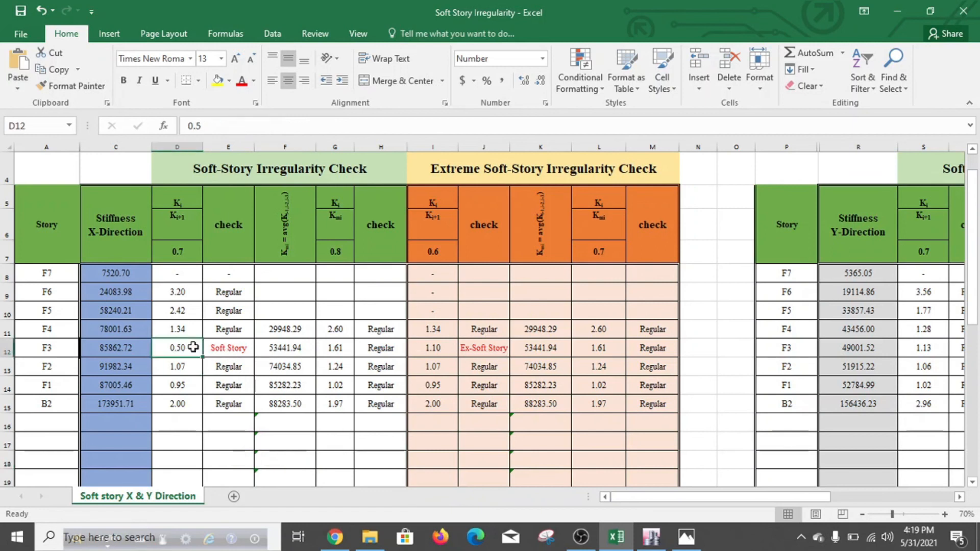
text(.)
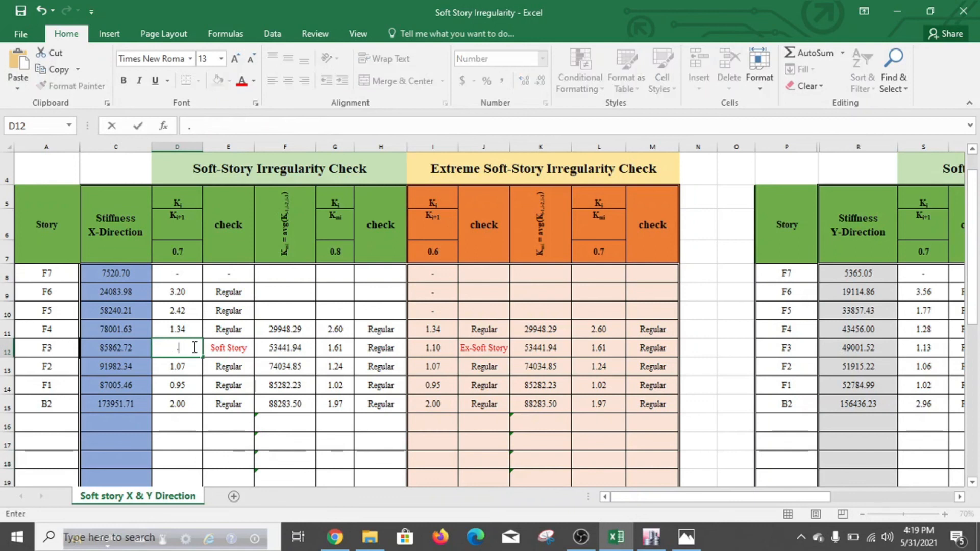
click(284, 457)
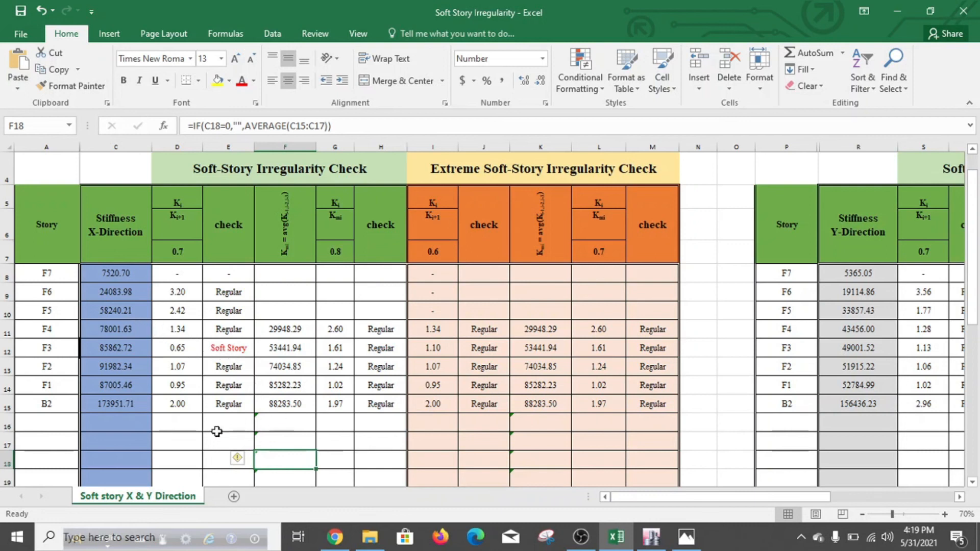
Step: Undo both test entries in D12 to restore the ratio formula for story F3
click(186, 351)
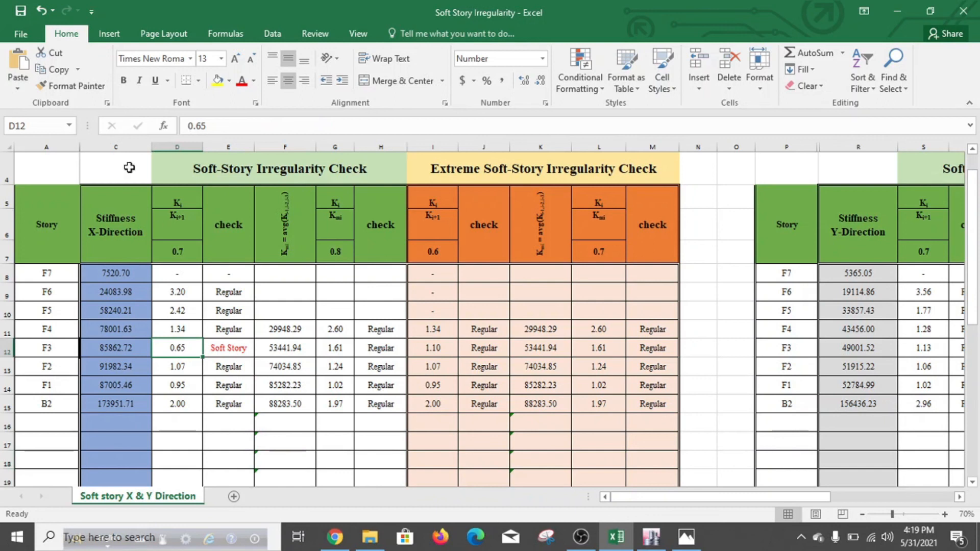
click(41, 10)
click(41, 11)
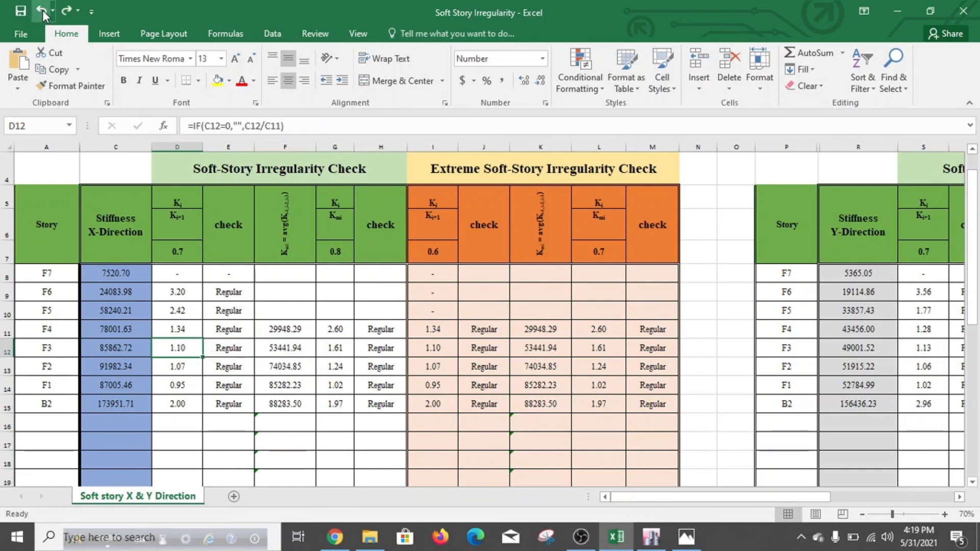